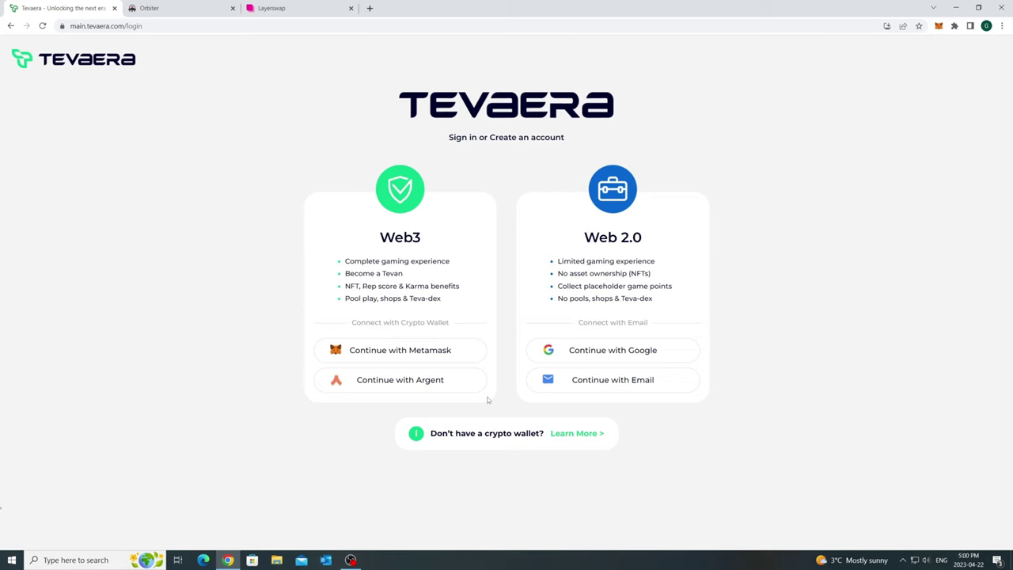
# Step: Sign in to Tevaera with the MetaMask wallet and approve switching the network to zkSync Era Mainnet
pyautogui.click(399, 349)
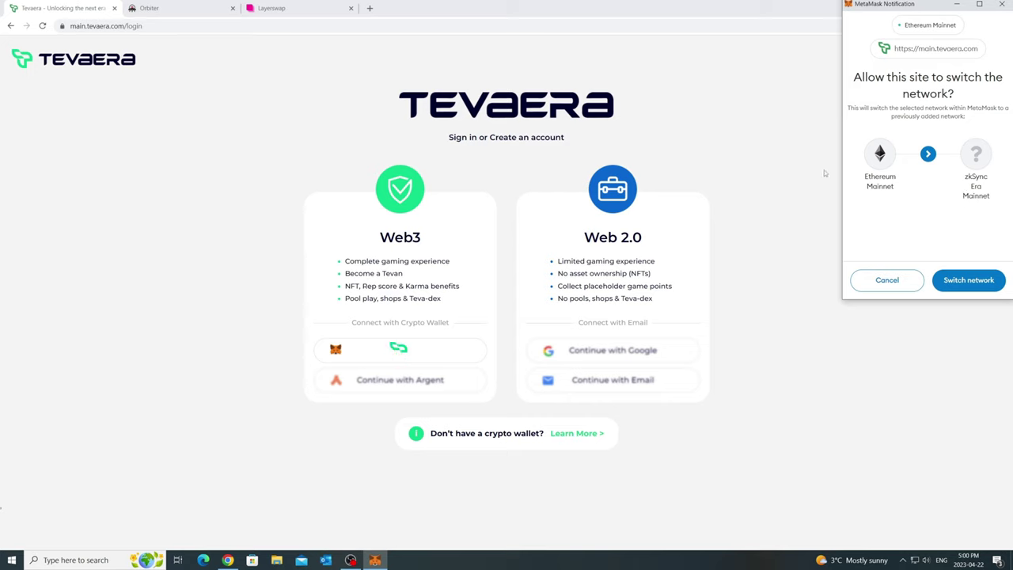
pyautogui.click(972, 281)
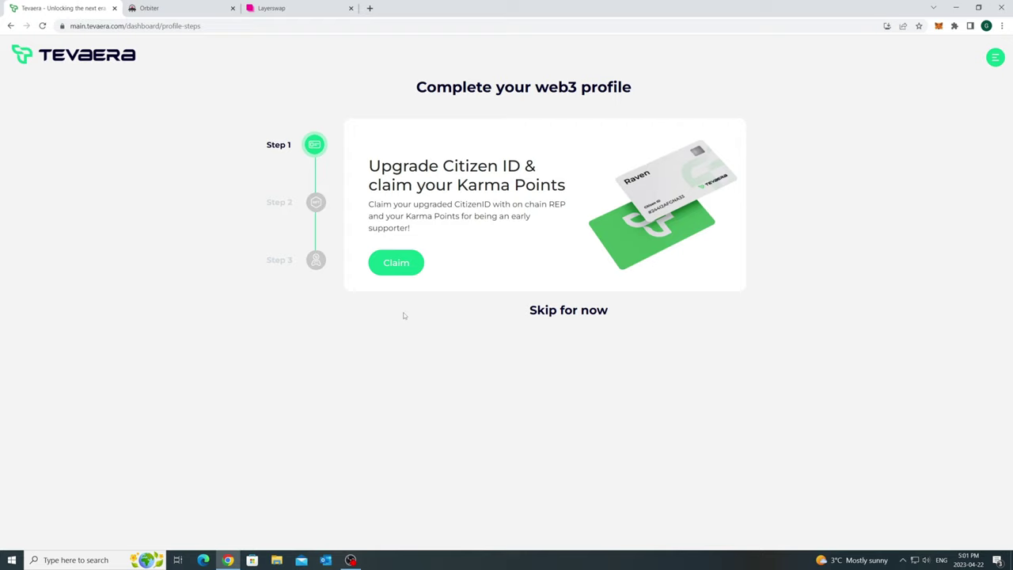
# Step: Claim the upgraded Citizen ID and Karma Points, confirm the MetaMask transaction and dismiss the transaction message
pyautogui.click(382, 272)
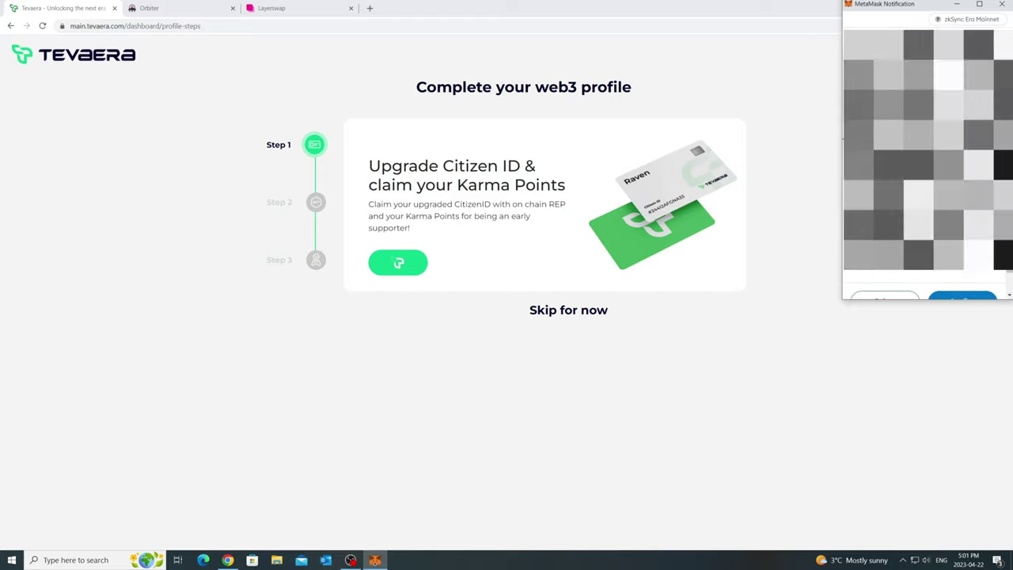
pyautogui.scroll(-1, 926, 237)
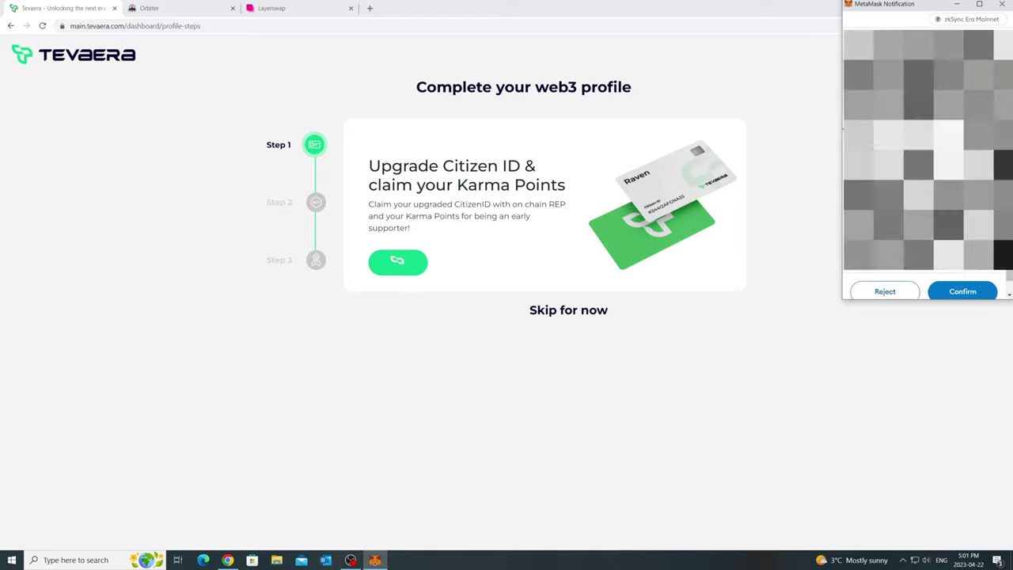
pyautogui.click(959, 285)
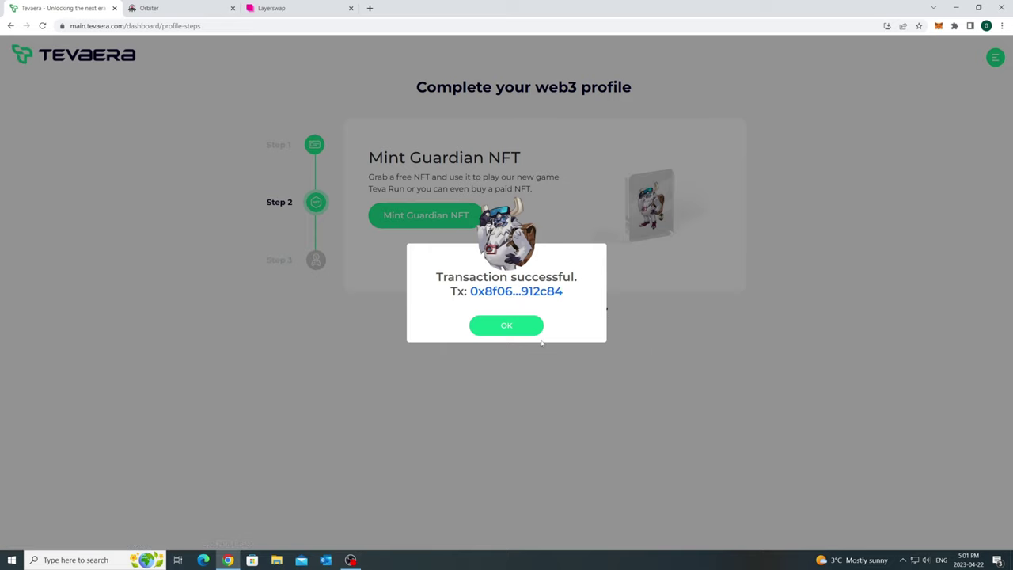
pyautogui.click(520, 330)
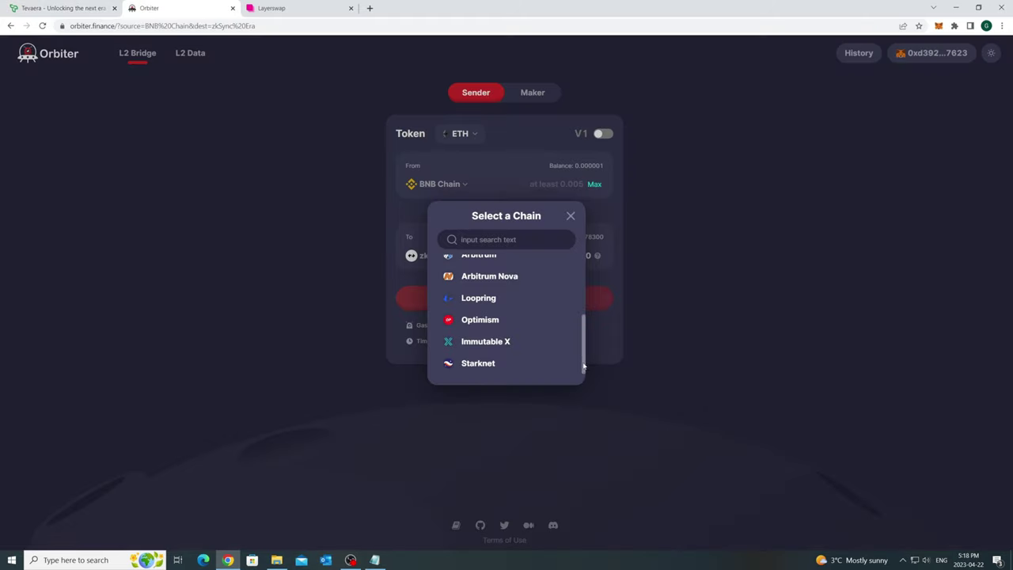
# Step: Examine the source chains Orbiter offers for bridging ETH to zkSync Era and its fee breakdown
pyautogui.scroll(1, 580, 344)
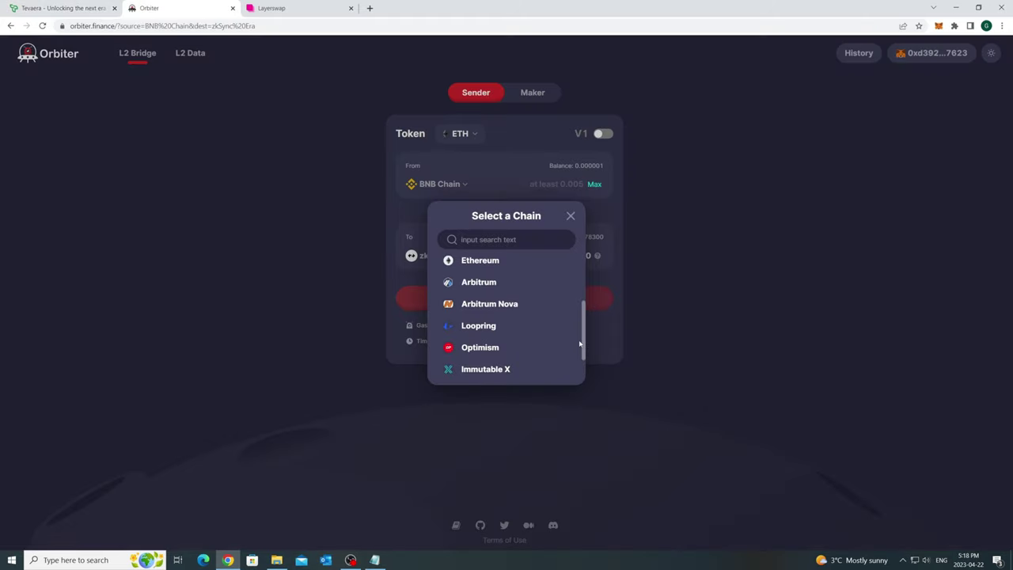
pyautogui.scroll(3, 580, 345)
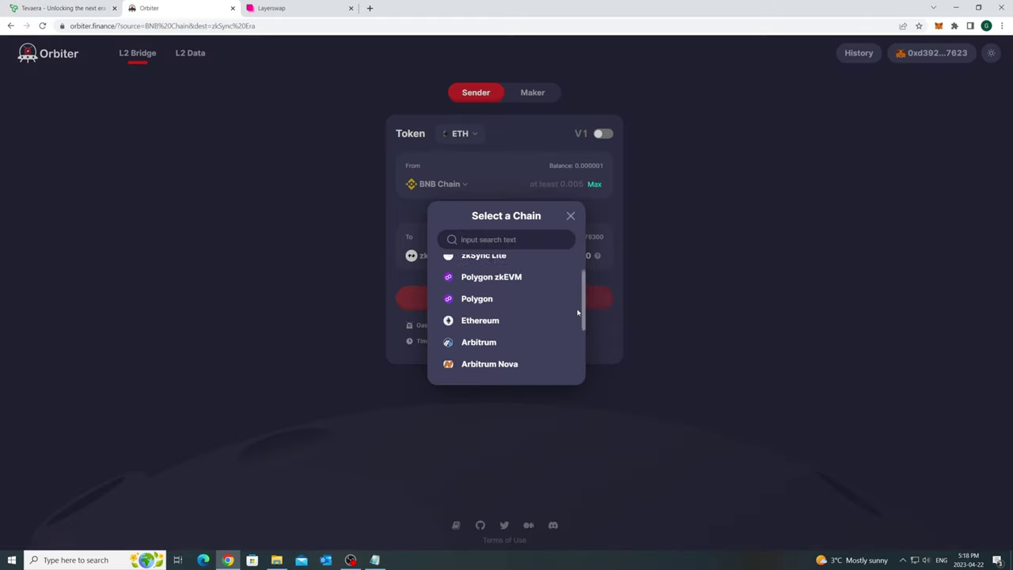
pyautogui.click(410, 210)
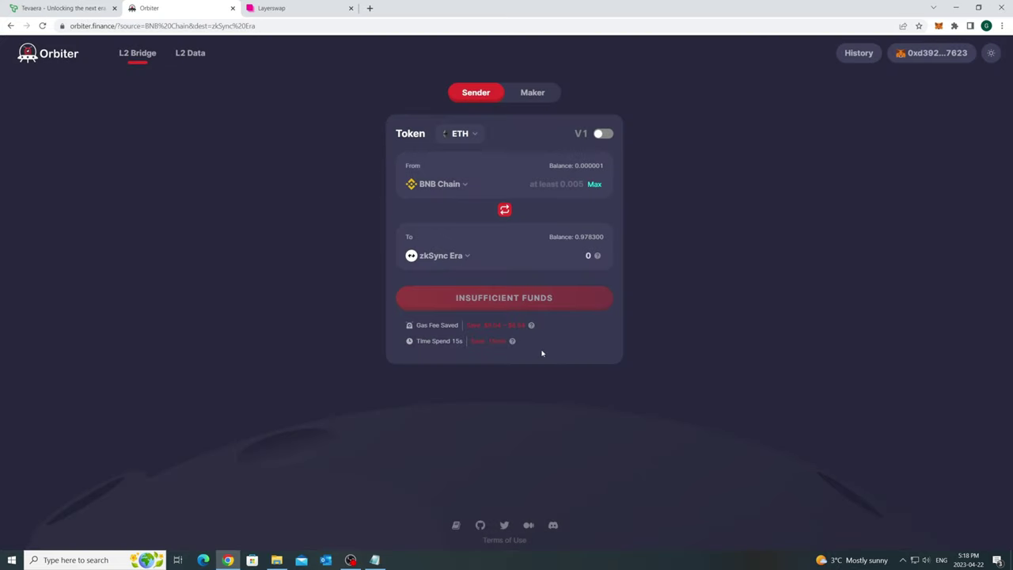
pyautogui.moveTo(531, 325)
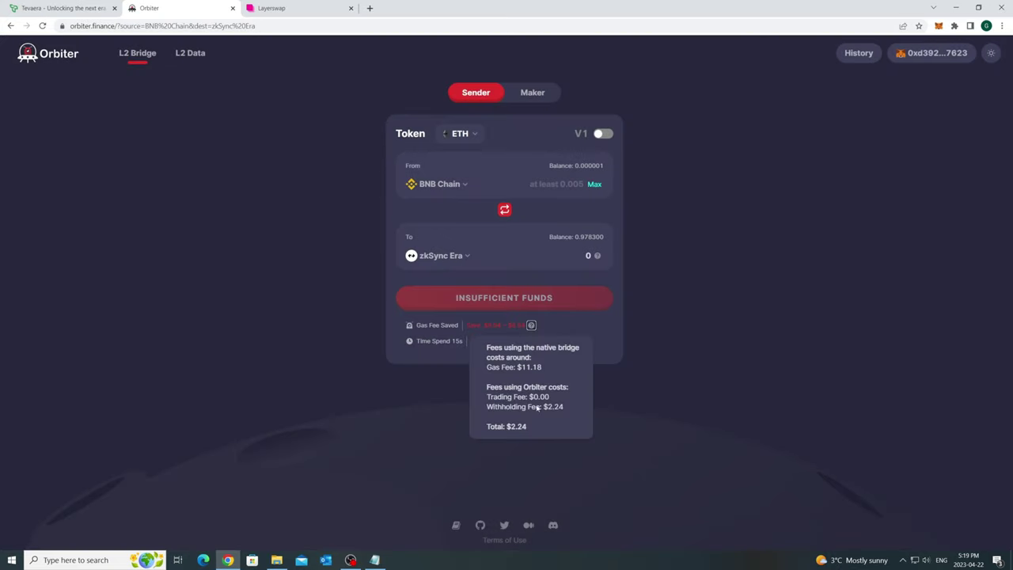
# Step: Switch to Layerswap and choose Binance as the exchange to transfer from
pyautogui.hotkey('ctrl', 'Tab')
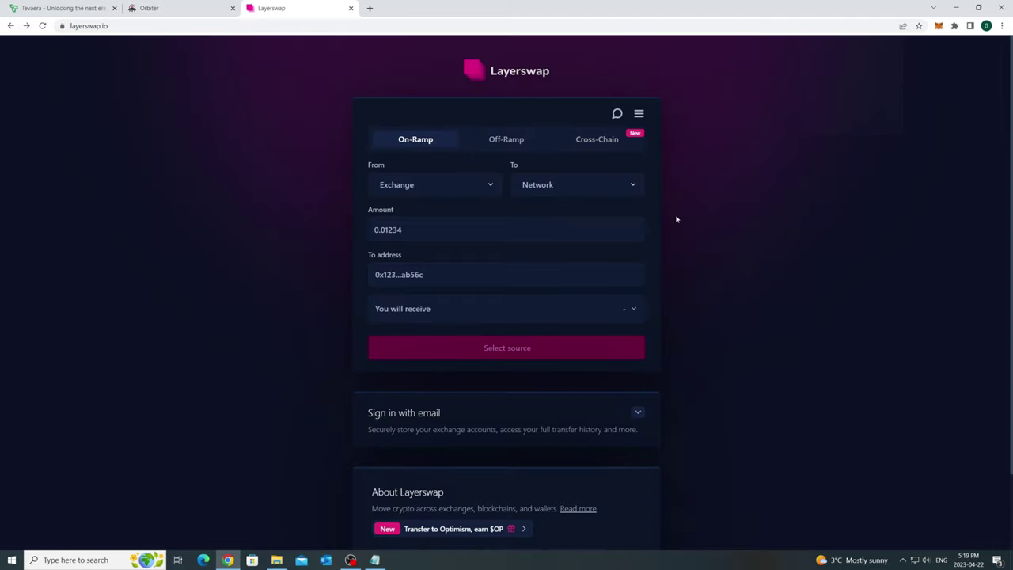
pyautogui.click(484, 195)
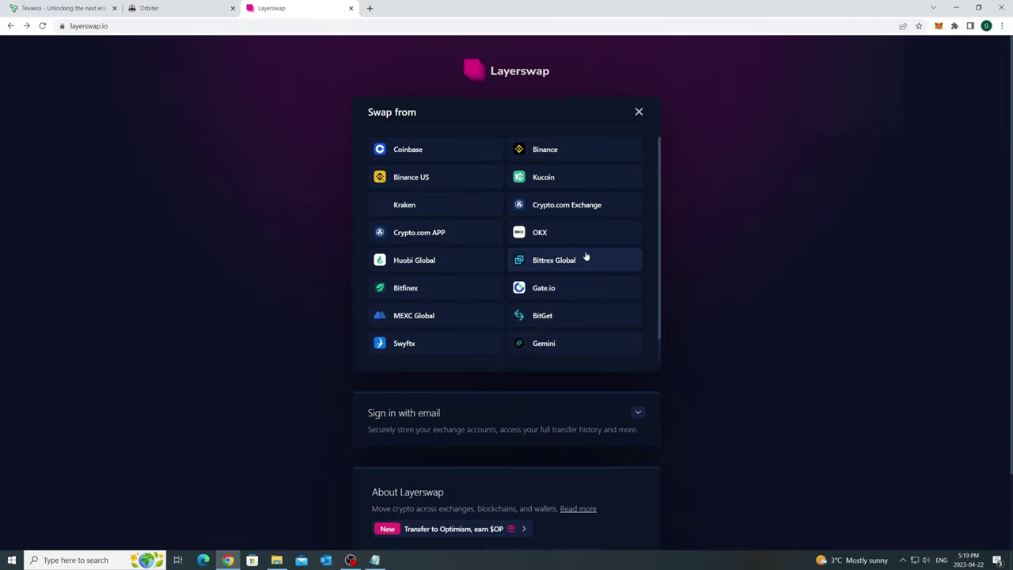
pyautogui.click(543, 154)
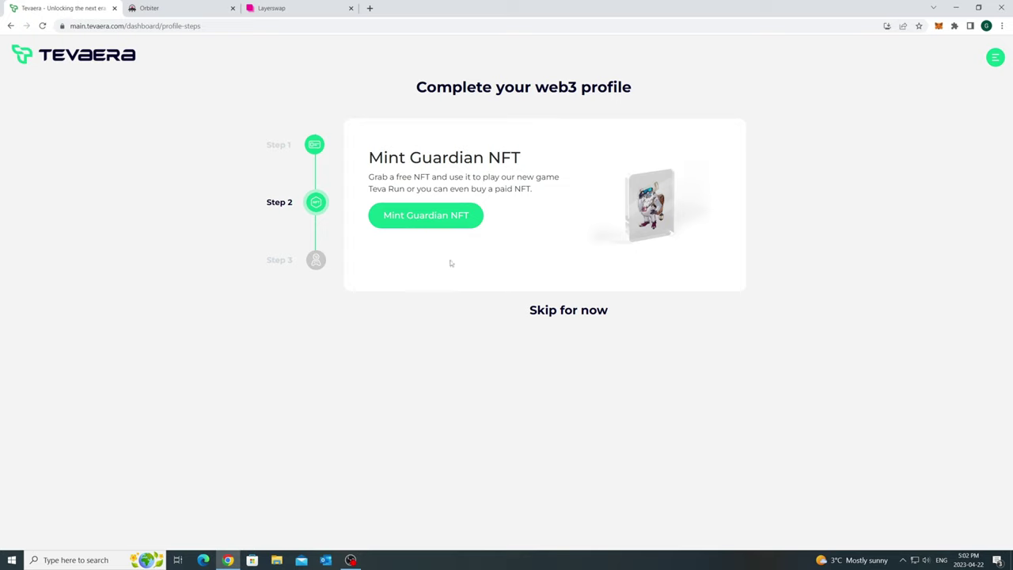
# Step: Skip the remaining Tevaera profile setup and rename the Citizen ID profile to OG-Tevan
pyautogui.click(573, 311)
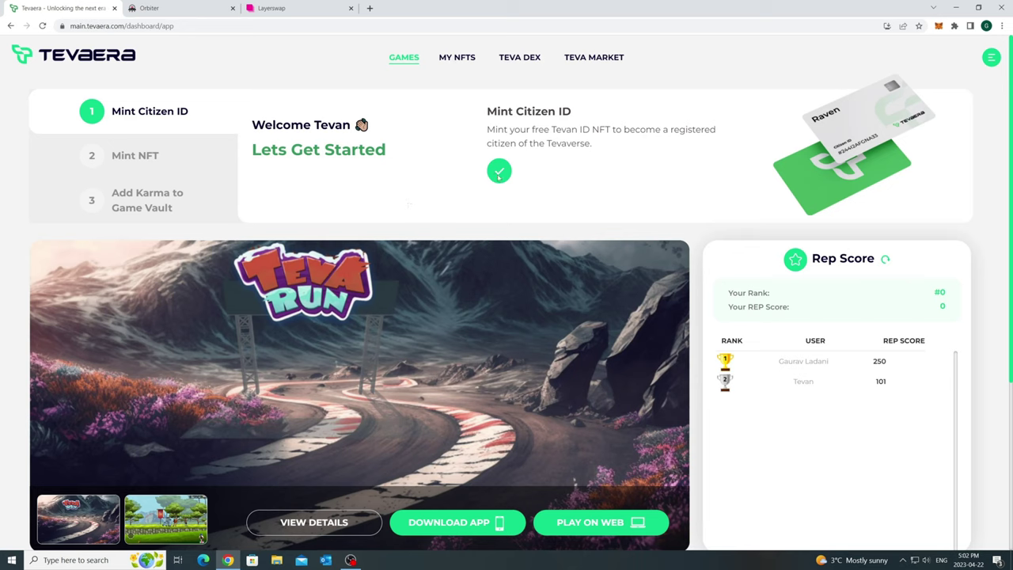
pyautogui.click(993, 60)
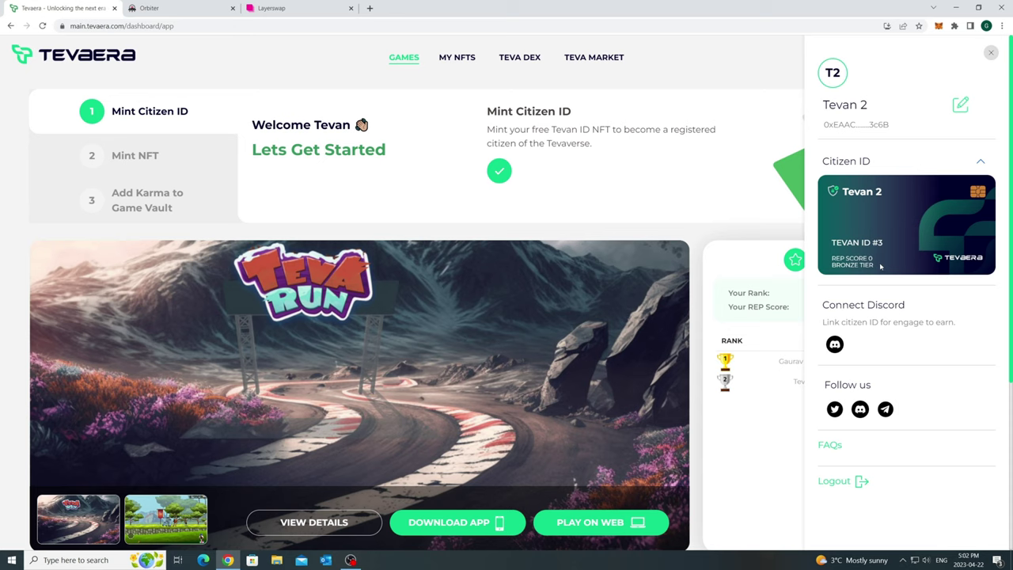
pyautogui.click(867, 104)
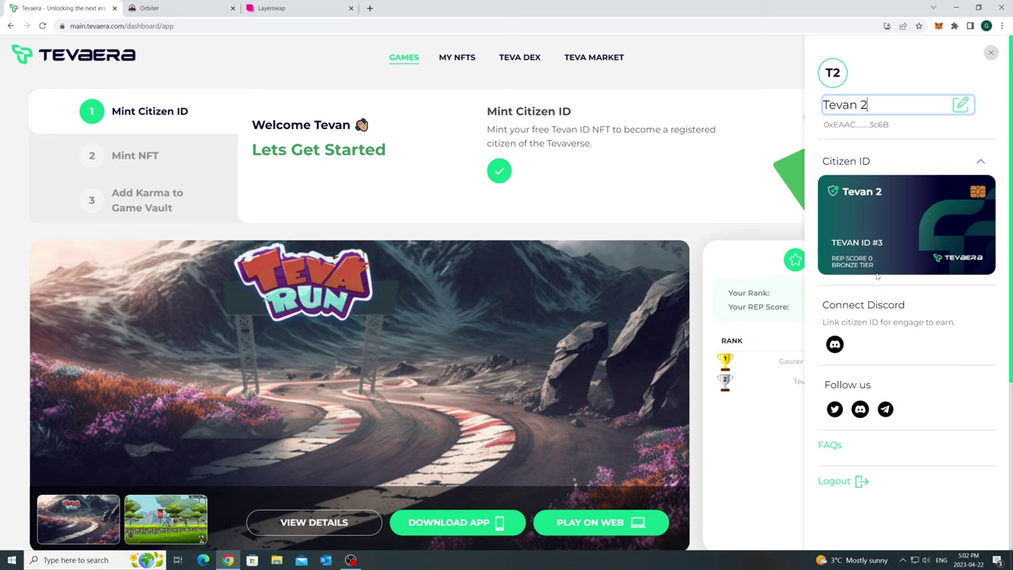
pyautogui.moveTo(869, 105); pyautogui.dragTo(799, 110)
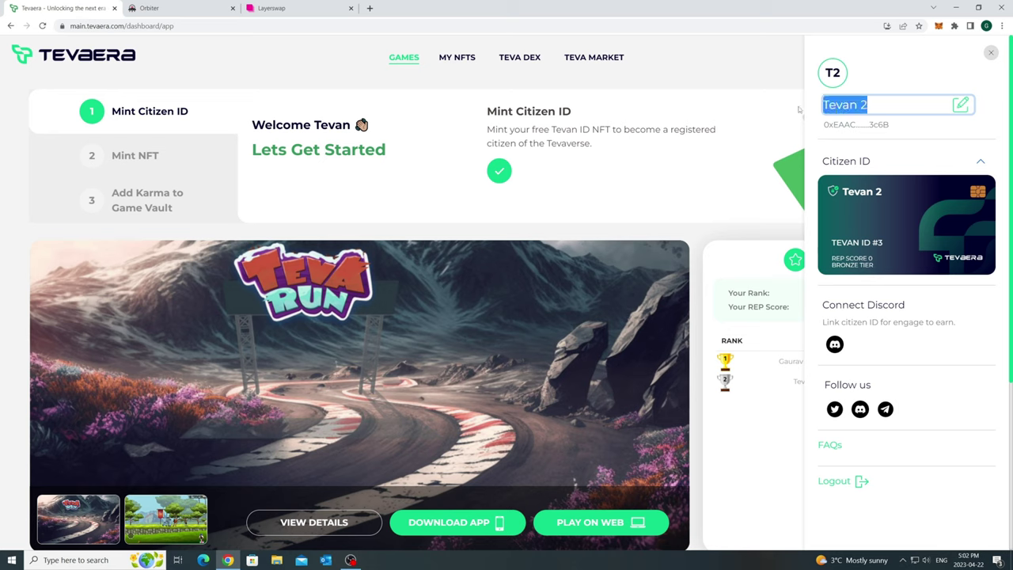
pyautogui.press('End')
pyautogui.press('BackSpace')
pyautogui.press('BackSpace')
pyautogui.press('BackSpace')
pyautogui.press('BackSpace')
pyautogui.press('BackSpace')
pyautogui.press('BackSpace')
pyautogui.press('BackSpace')
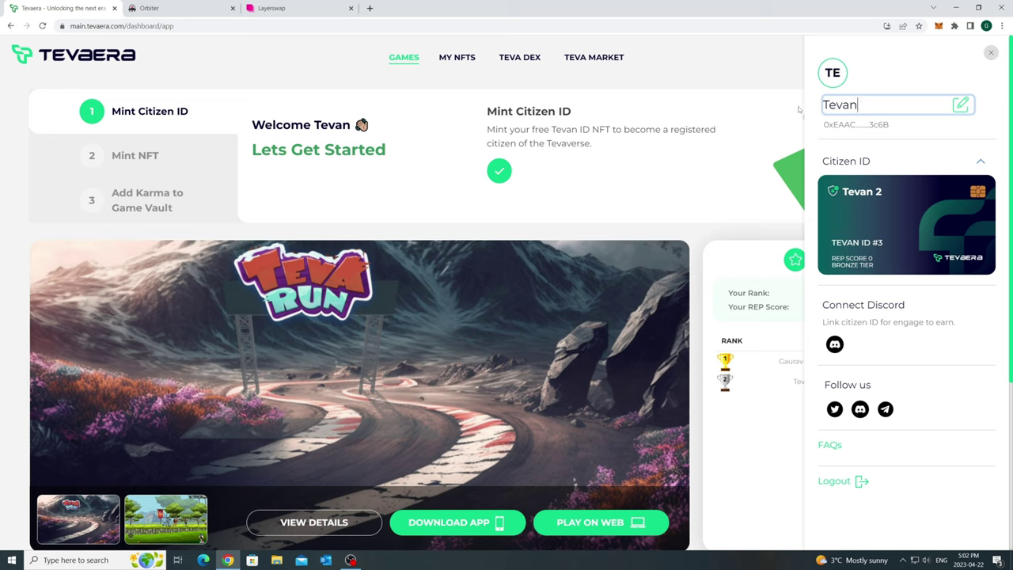
pyautogui.write('OG-Tevanb')
pyautogui.press('BackSpace')
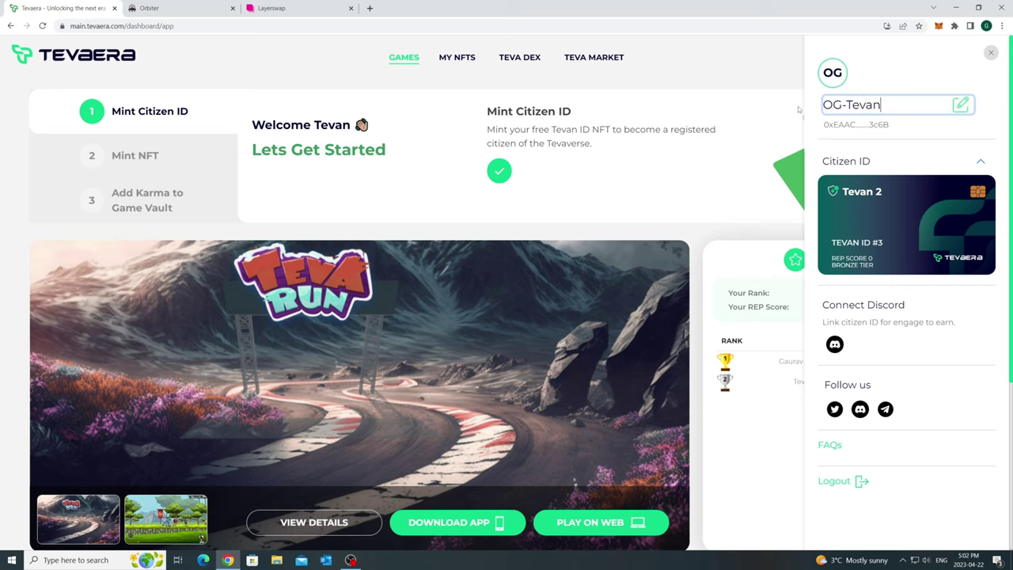
pyautogui.click(878, 80)
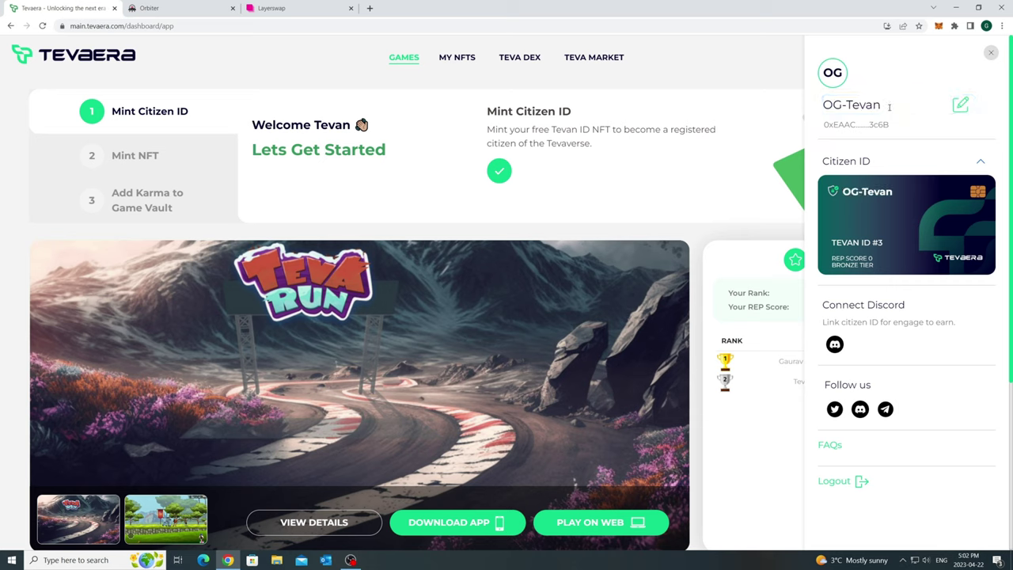
pyautogui.click(783, 115)
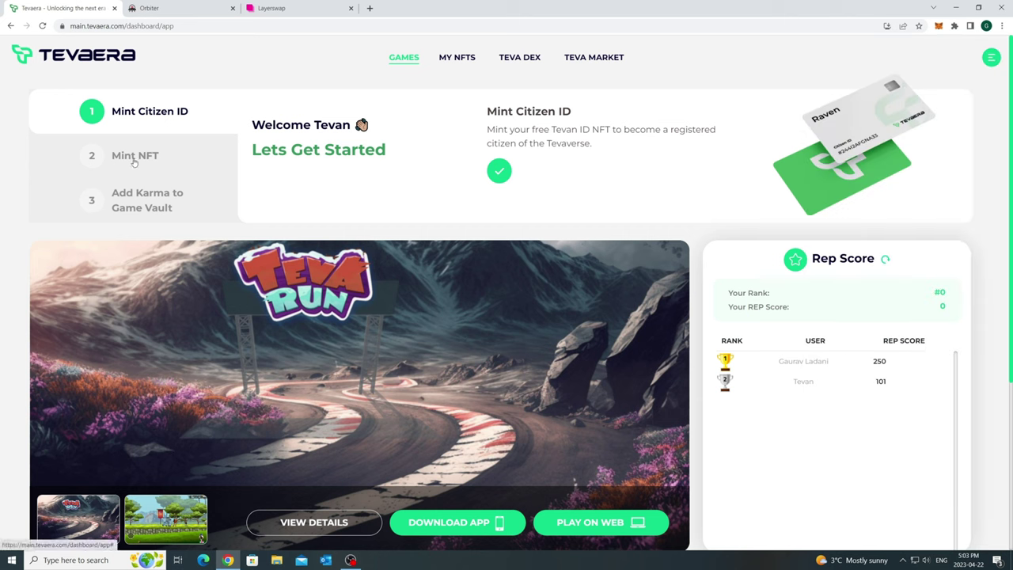
# Step: Mint the free Guardian NFT from the getting-started list, confirm it in MetaMask and dismiss the transaction message
pyautogui.click(135, 159)
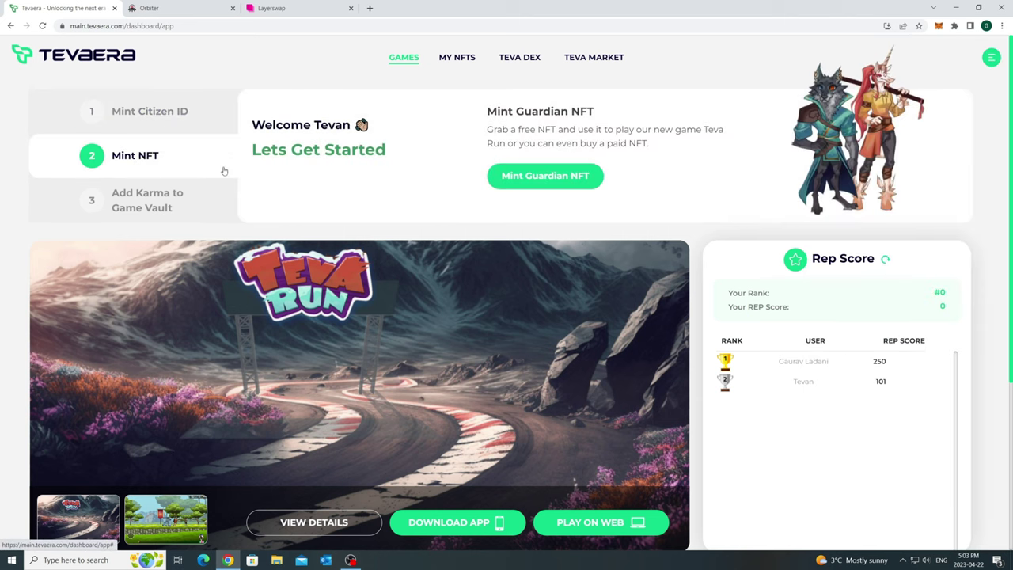
pyautogui.click(563, 177)
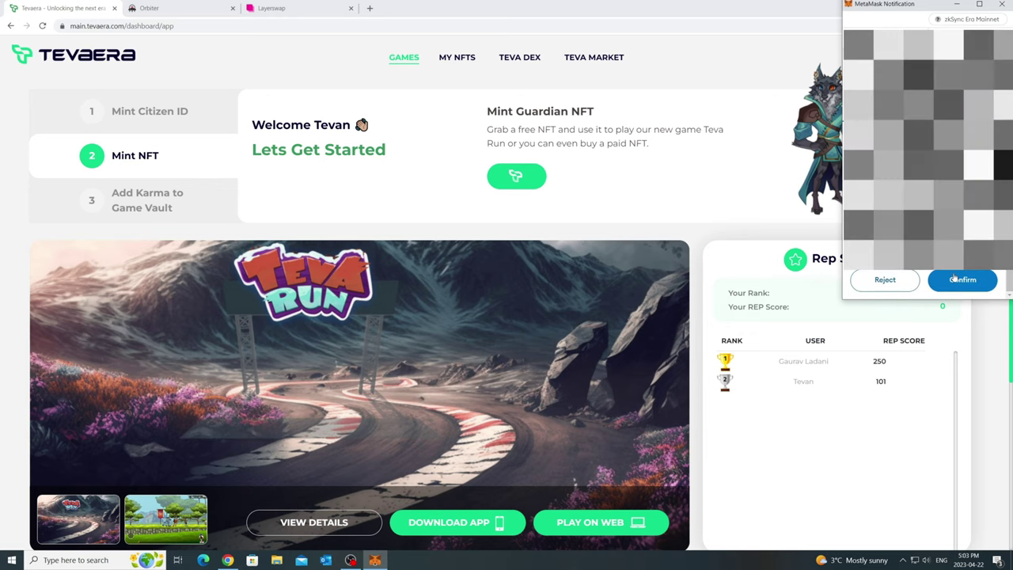
pyautogui.click(960, 280)
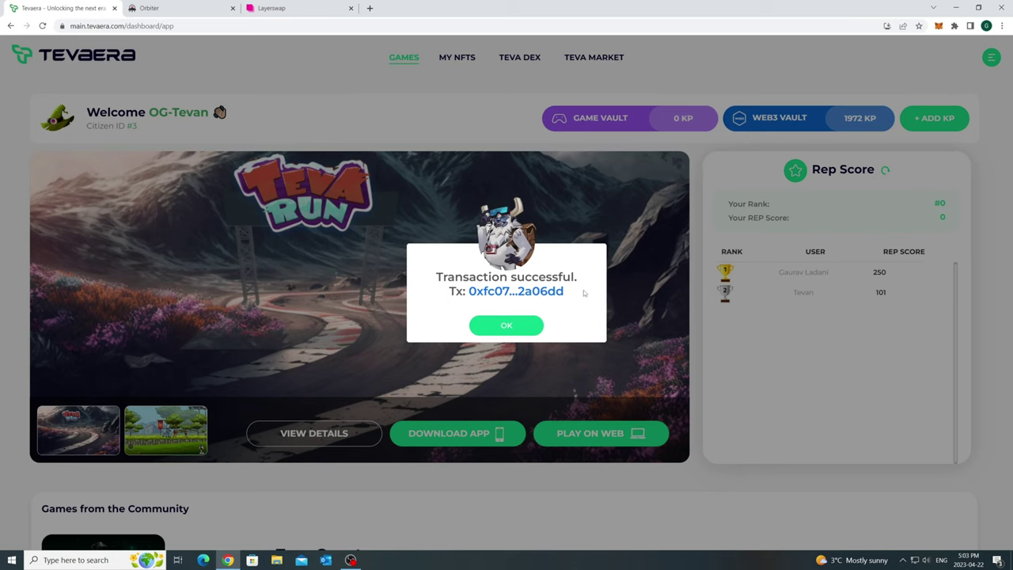
pyautogui.click(522, 326)
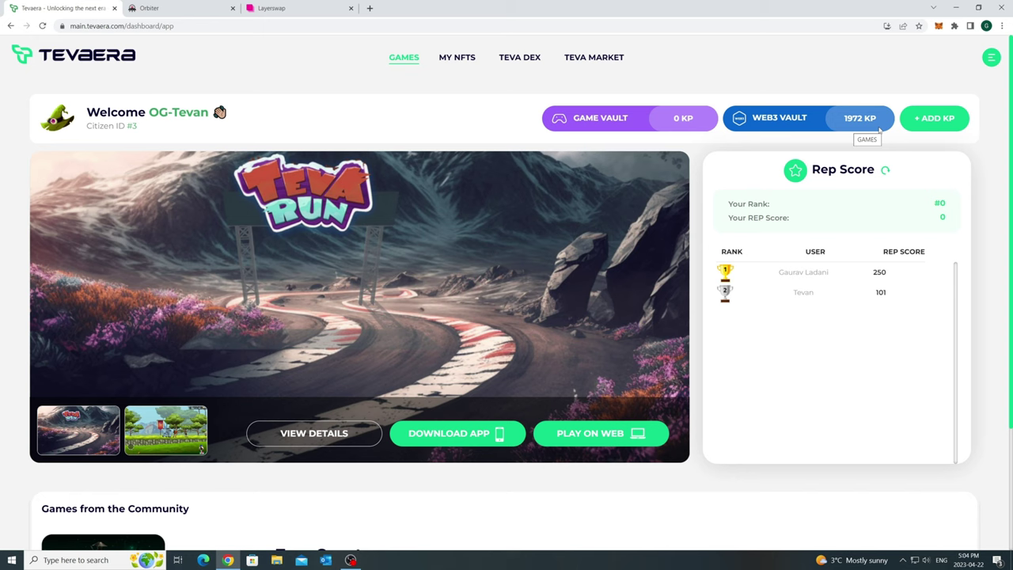
# Step: Buy 100 KP for the Web3 Vault, paying in ETH, and confirm the purchase in MetaMask
pyautogui.click(879, 130)
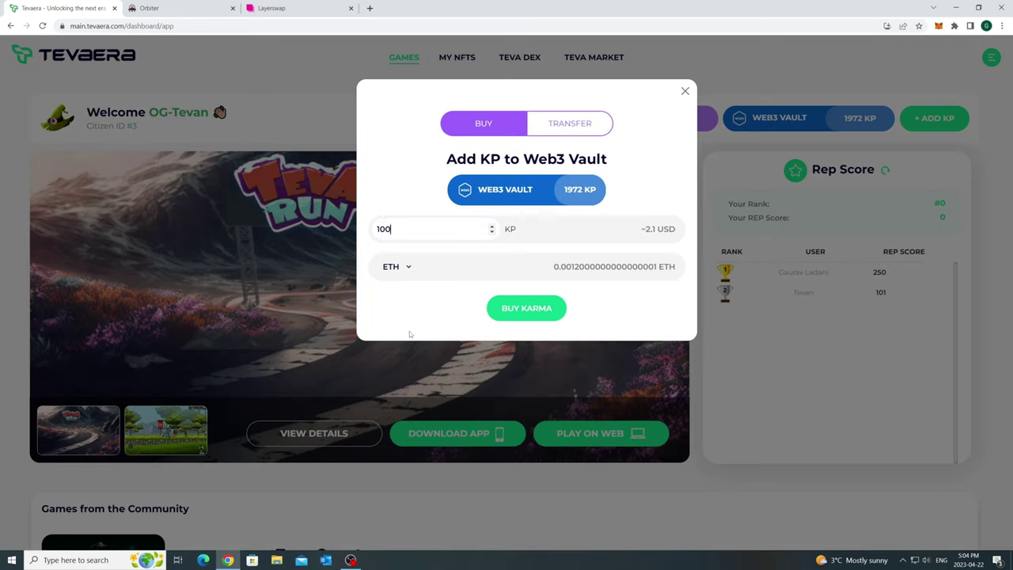
pyautogui.click(535, 311)
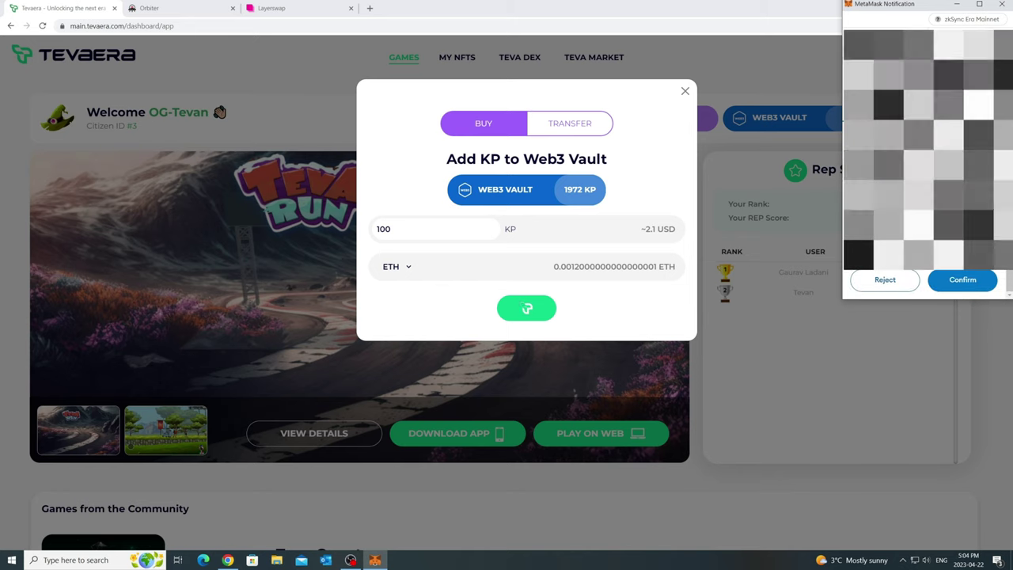
pyautogui.click(965, 283)
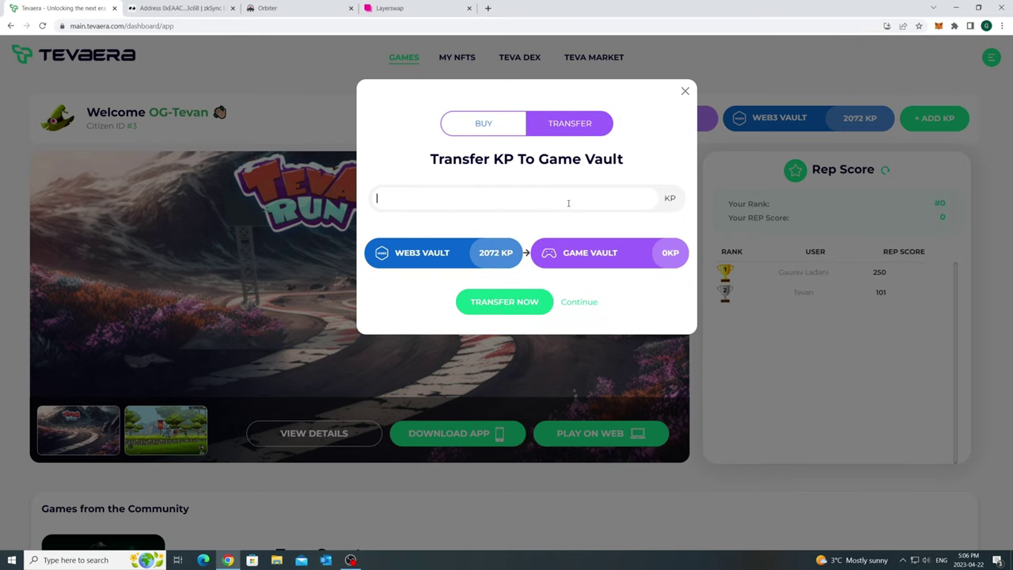
# Step: Transfer 200 KP from the Web3 Vault to the Game Vault, confirm it in MetaMask and dismiss the transaction message
pyautogui.write('200')
pyautogui.click(528, 304)
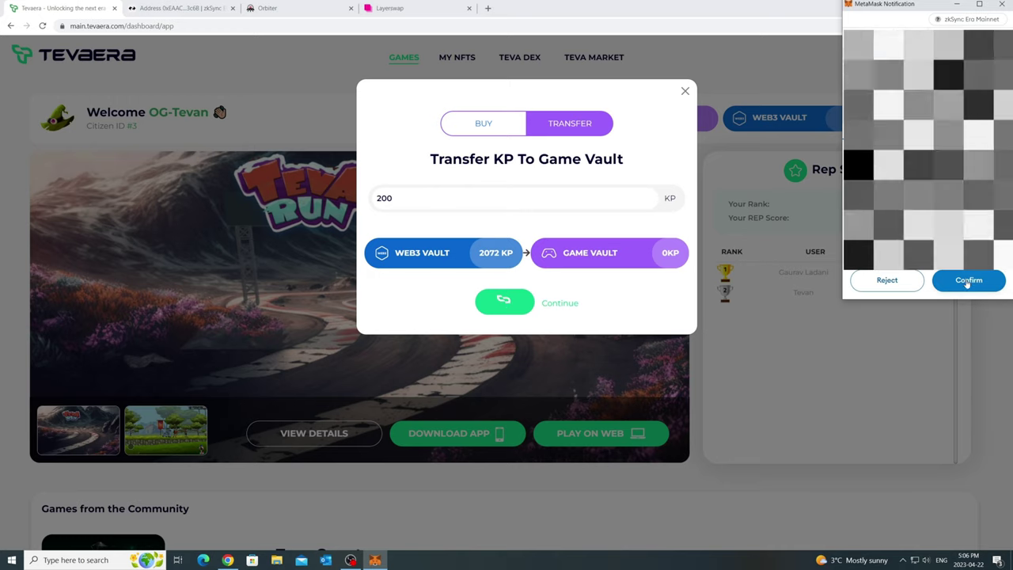
pyautogui.click(967, 282)
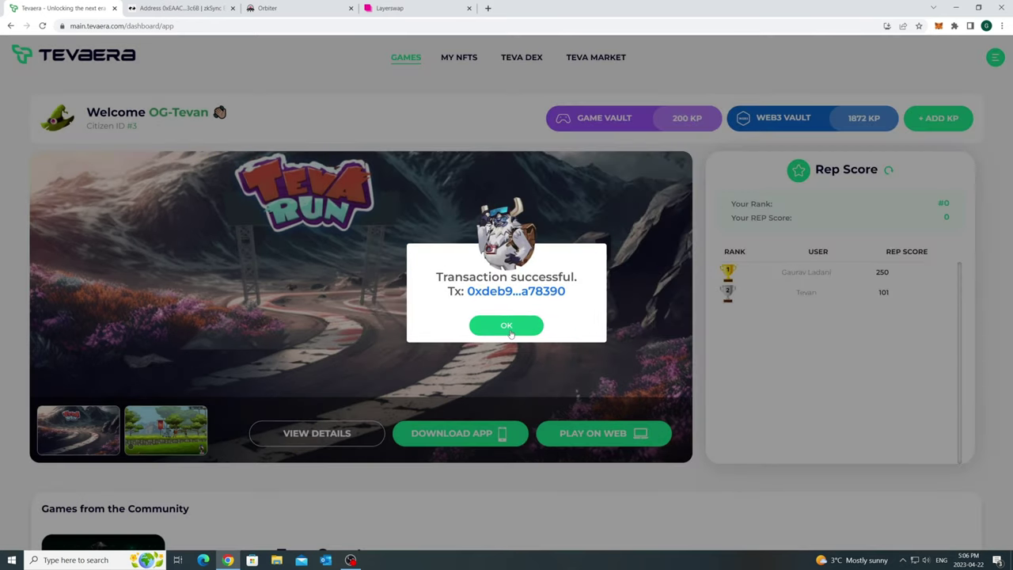
pyautogui.click(507, 328)
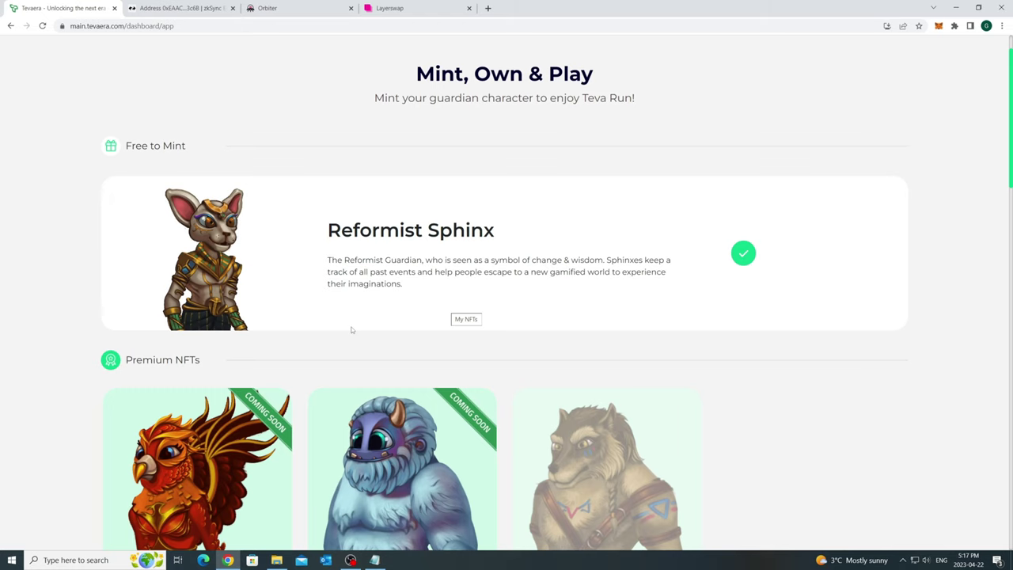
# Step: Look through the guardian characters offered for minting, including the Premium and Rare NFTs
pyautogui.scroll(-3, 467, 360)
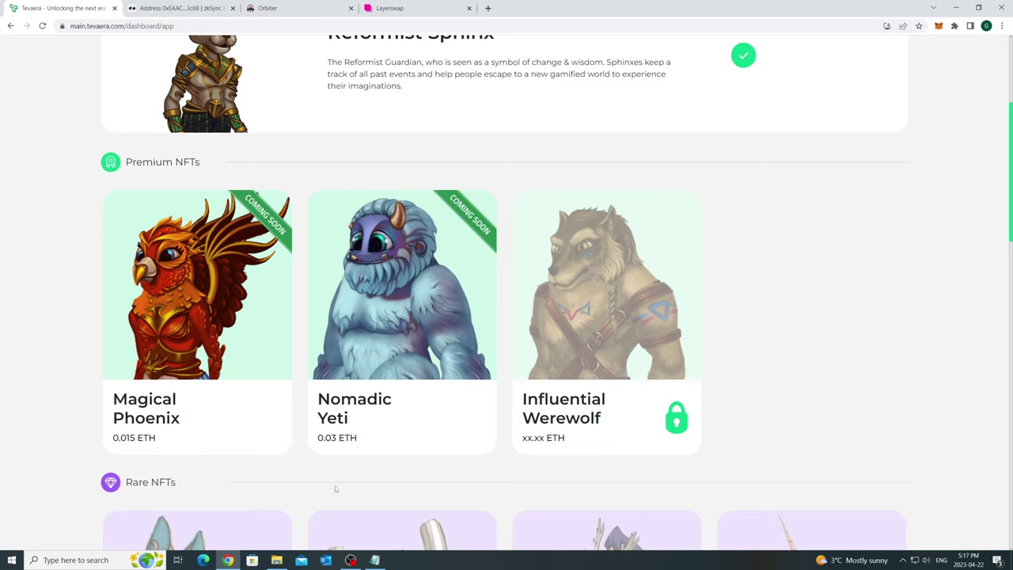
pyautogui.scroll(-1, 439, 490)
pyautogui.scroll(1, 439, 490)
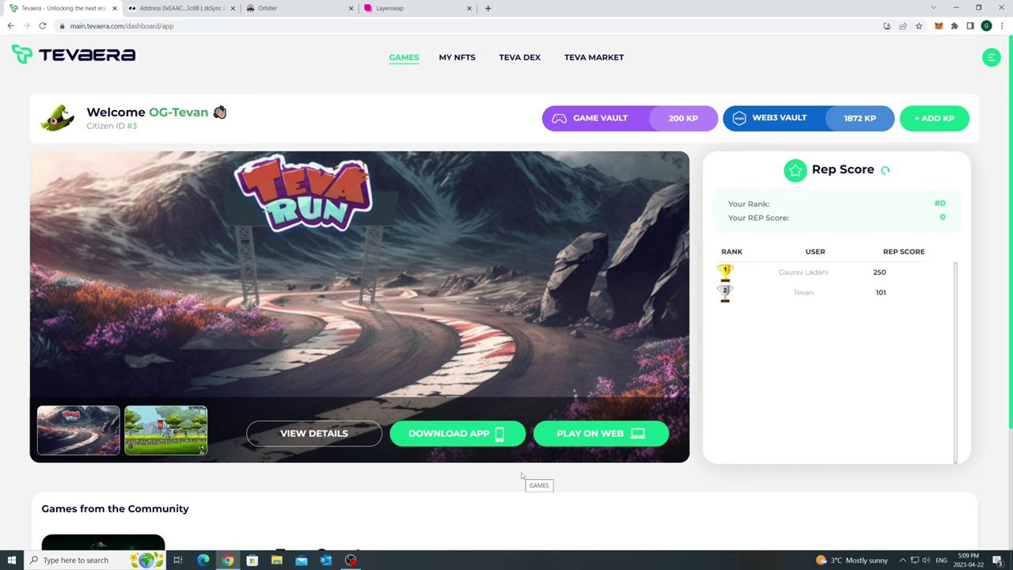
# Step: View the Android download instructions and access code for Teva Run, and return to the games dashboard
pyautogui.click(446, 439)
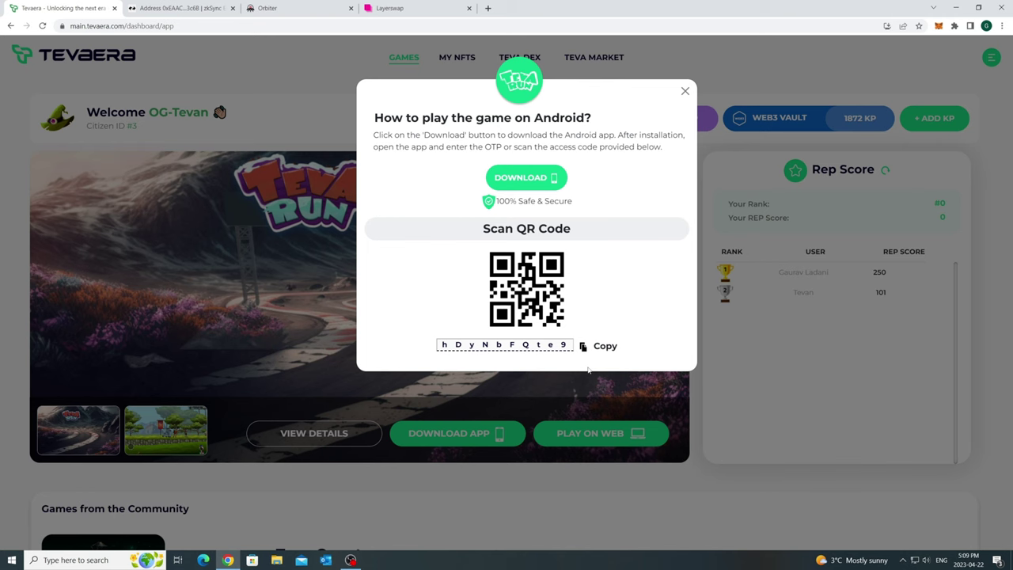
pyautogui.click(588, 372)
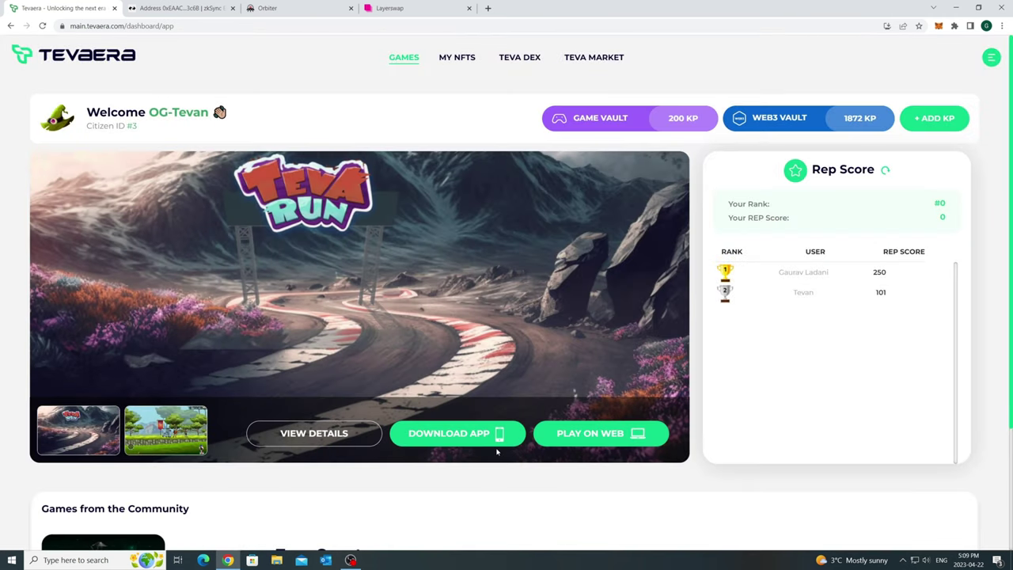